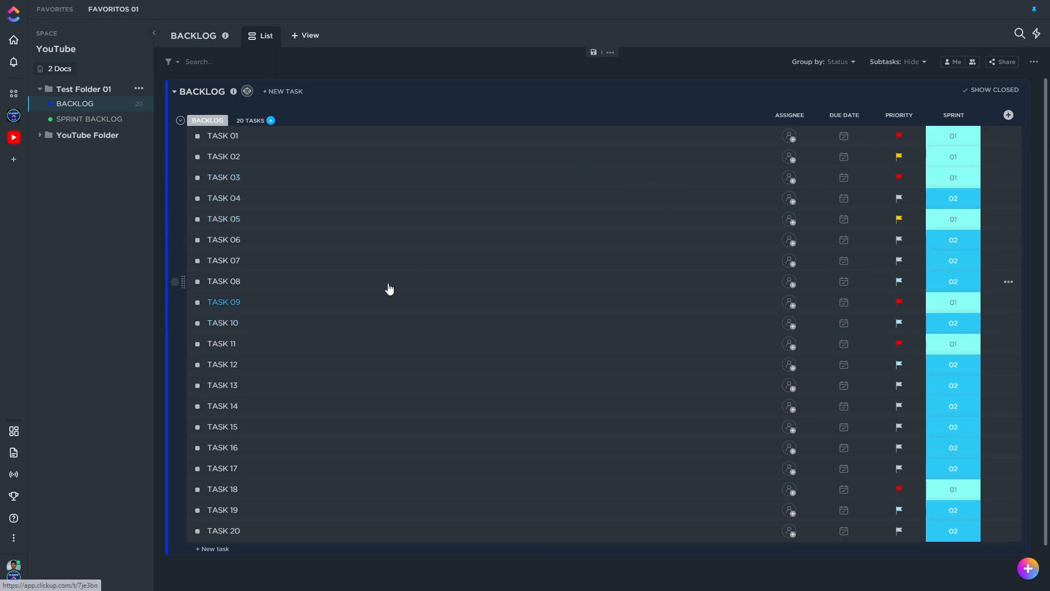
# Sort the BACKLOG list by the SPRINT column only and select all sprint 01 tasks, from TASK 01 through TASK 18
pyautogui.click(91, 126)
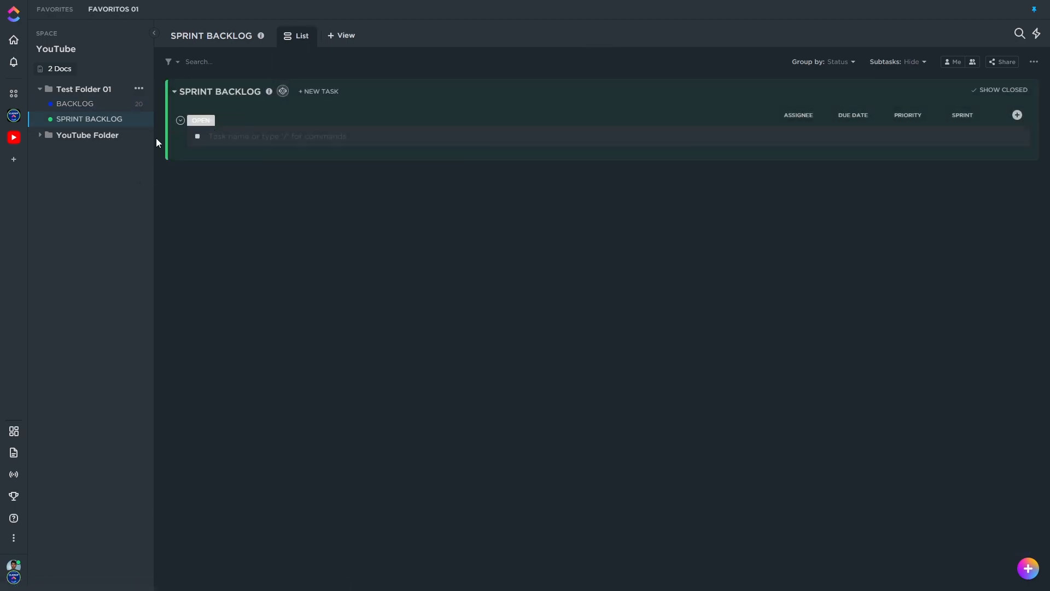
pyautogui.click(79, 105)
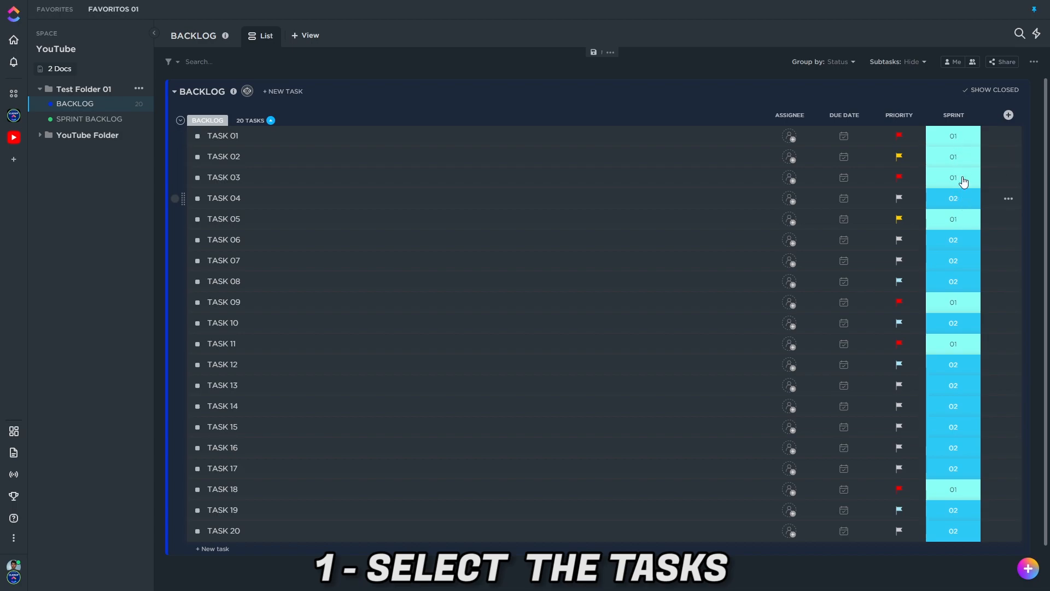
pyautogui.click(969, 116)
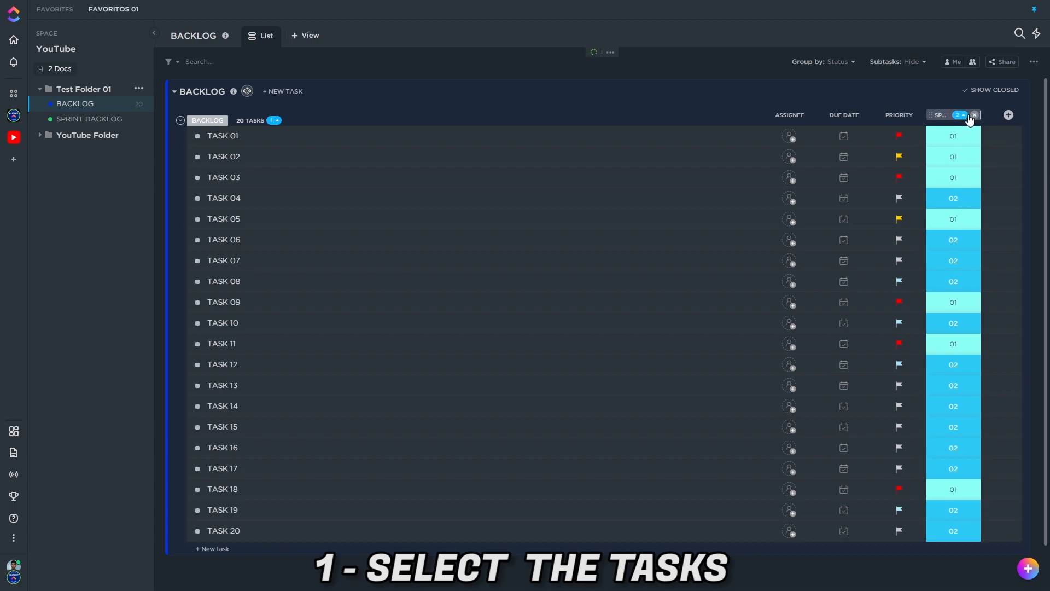
pyautogui.click(281, 122)
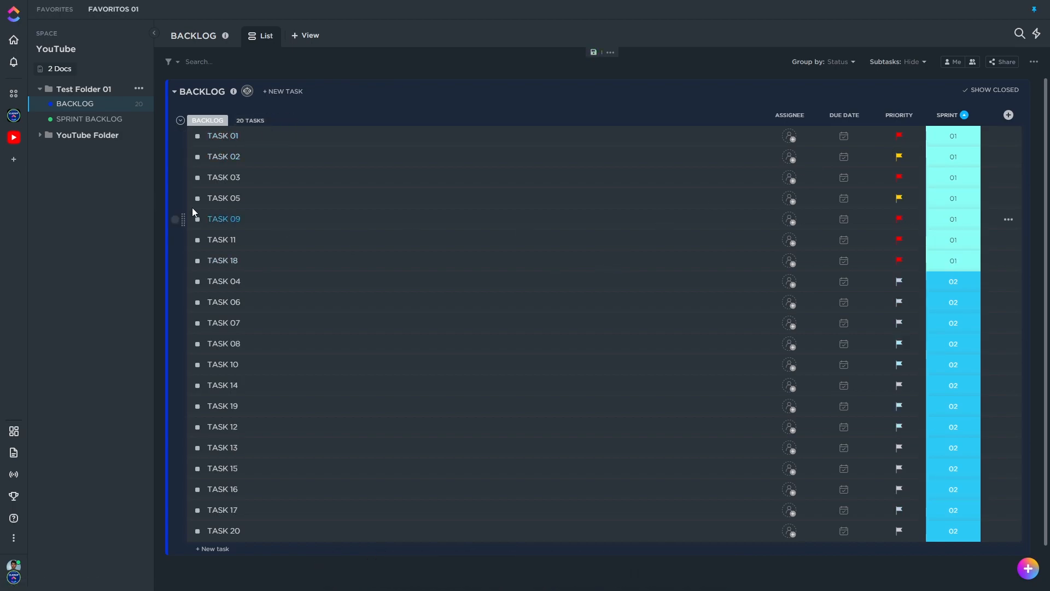
pyautogui.click(175, 137)
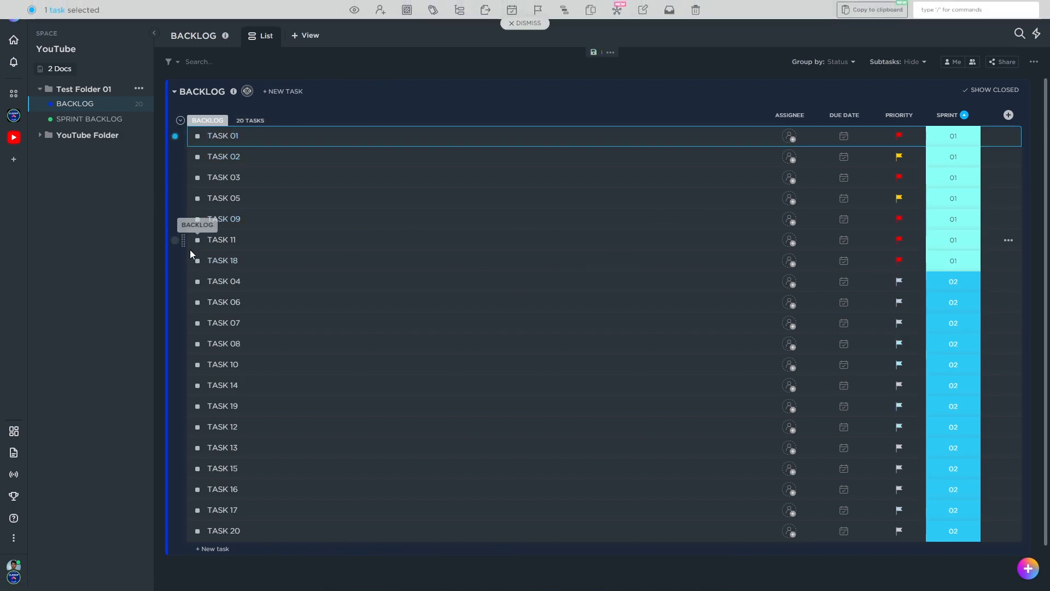
pyautogui.keyDown('shift'); pyautogui.click(175, 261); pyautogui.keyUp('shift')
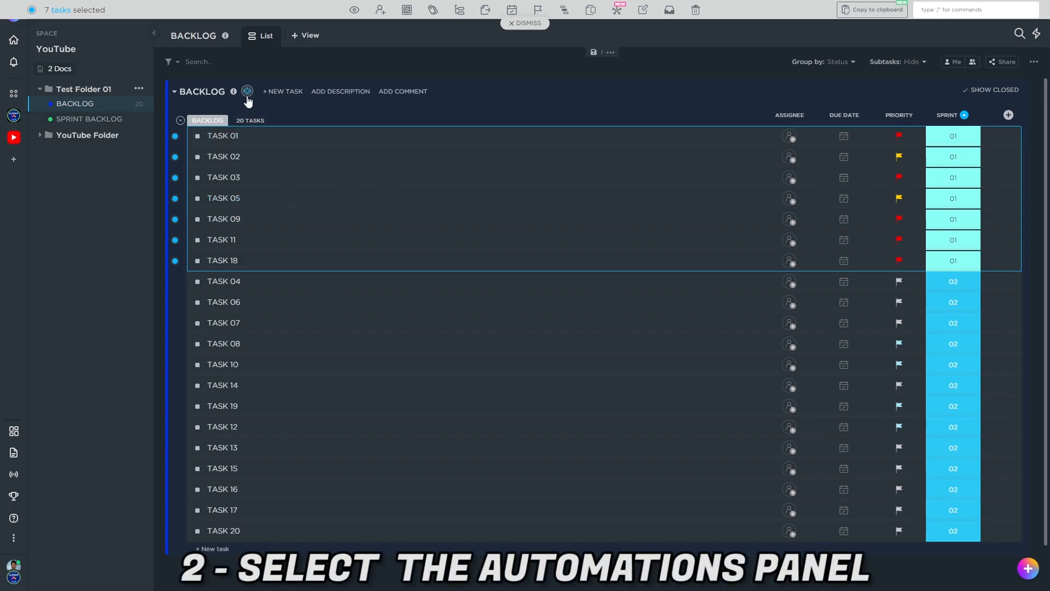
# Start a custom automation for the BACKLOG list, triggered by a status change from BACKLOG
pyautogui.click(247, 95)
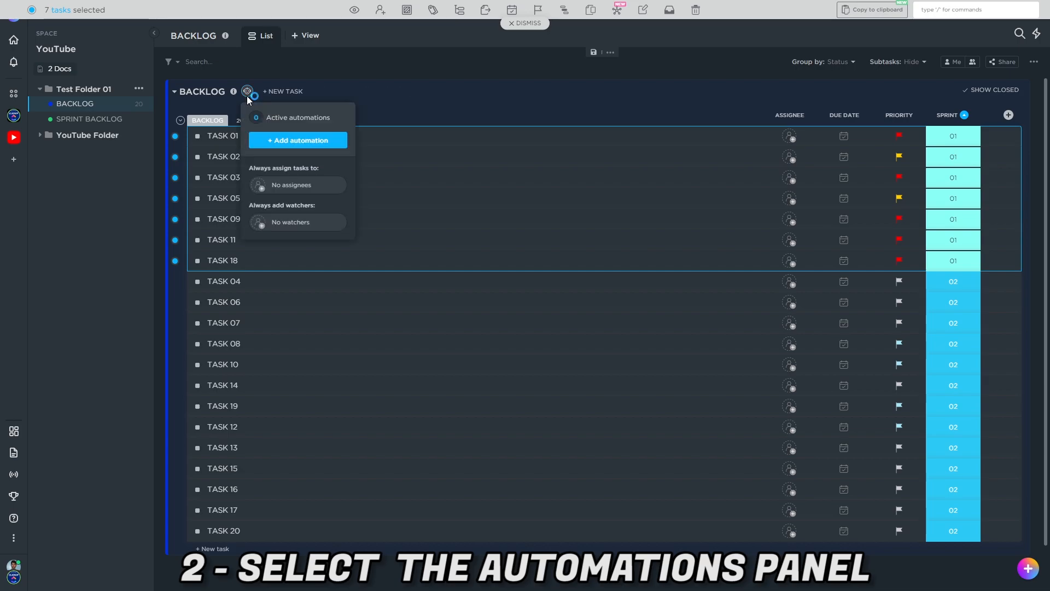
pyautogui.click(296, 141)
pyautogui.click(293, 247)
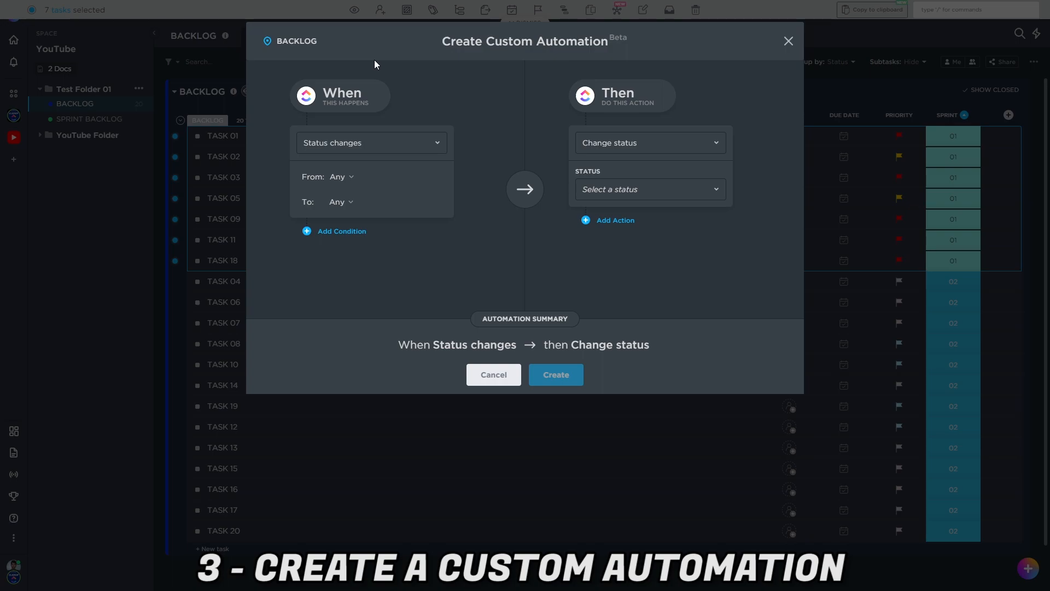
pyautogui.click(354, 142)
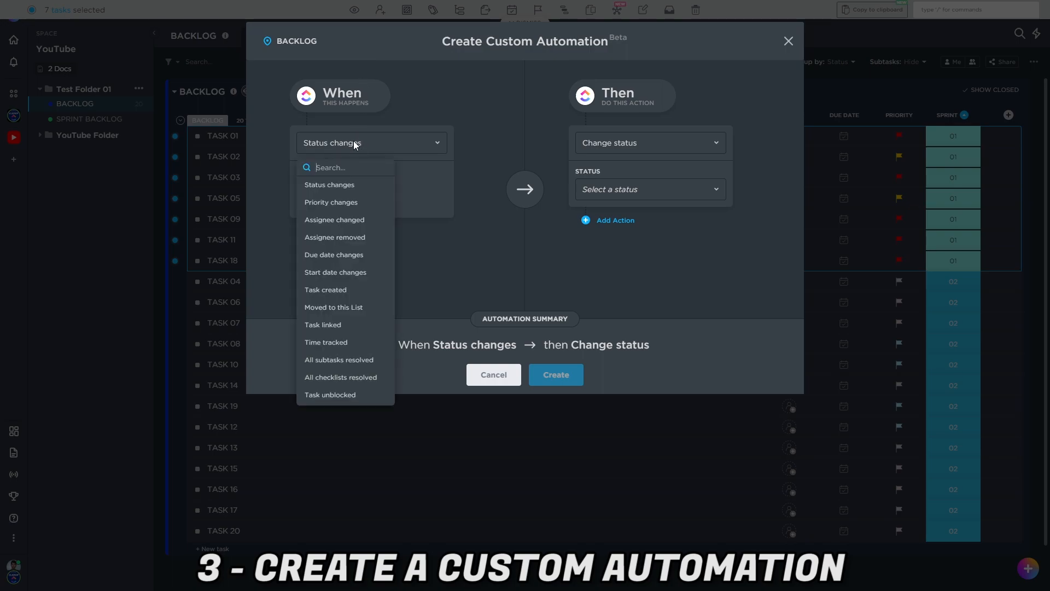
pyautogui.click(345, 184)
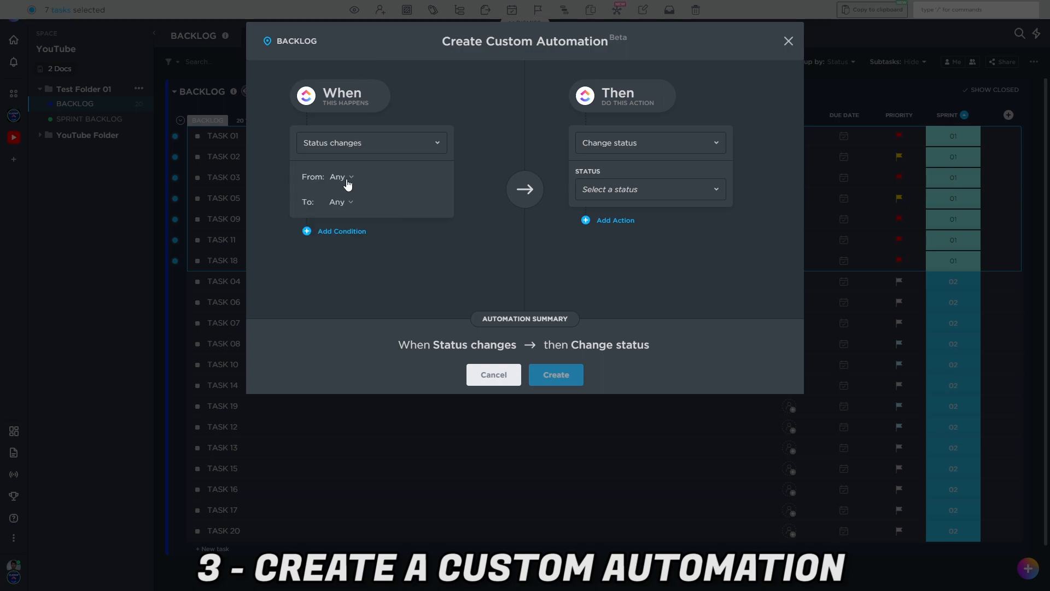
pyautogui.click(347, 181)
pyautogui.click(458, 248)
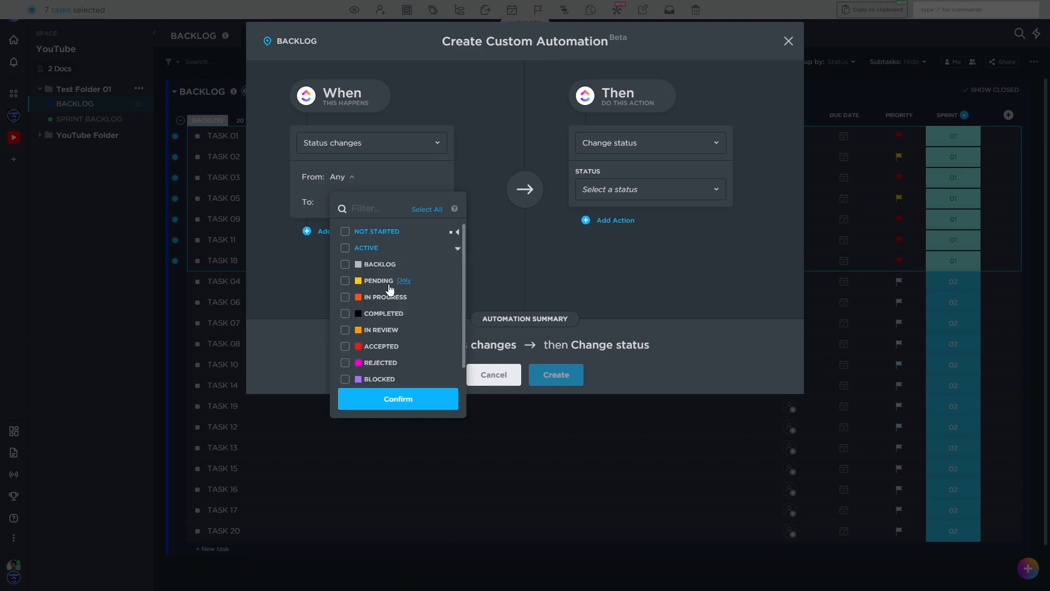
pyautogui.click(345, 267)
# Set the status that the automation's trigger changes to as PENDING
pyautogui.click(340, 203)
pyautogui.click(337, 202)
pyautogui.click(457, 273)
pyautogui.click(346, 306)
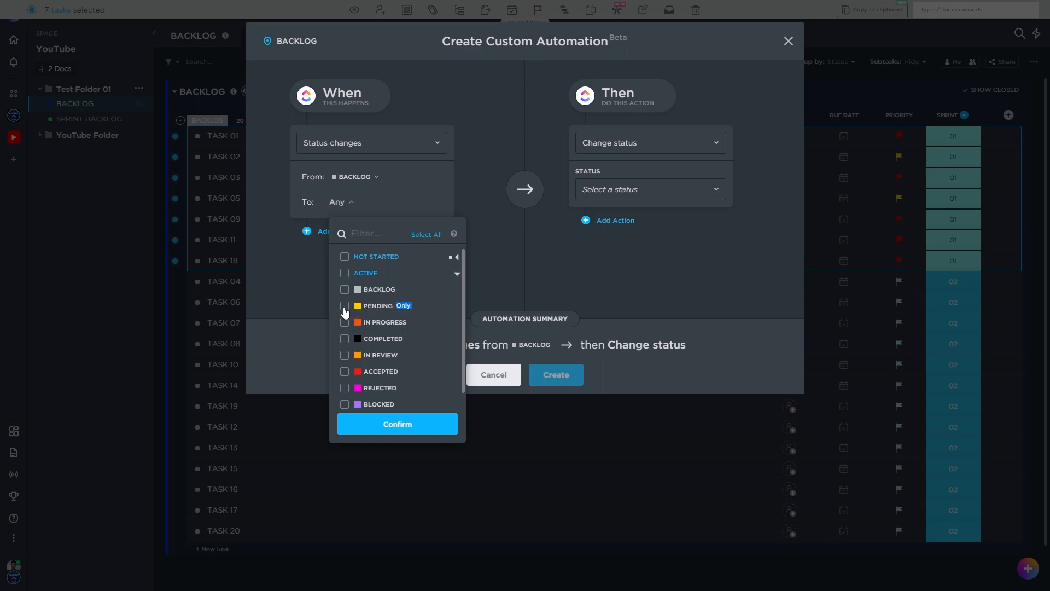
pyautogui.click(289, 281)
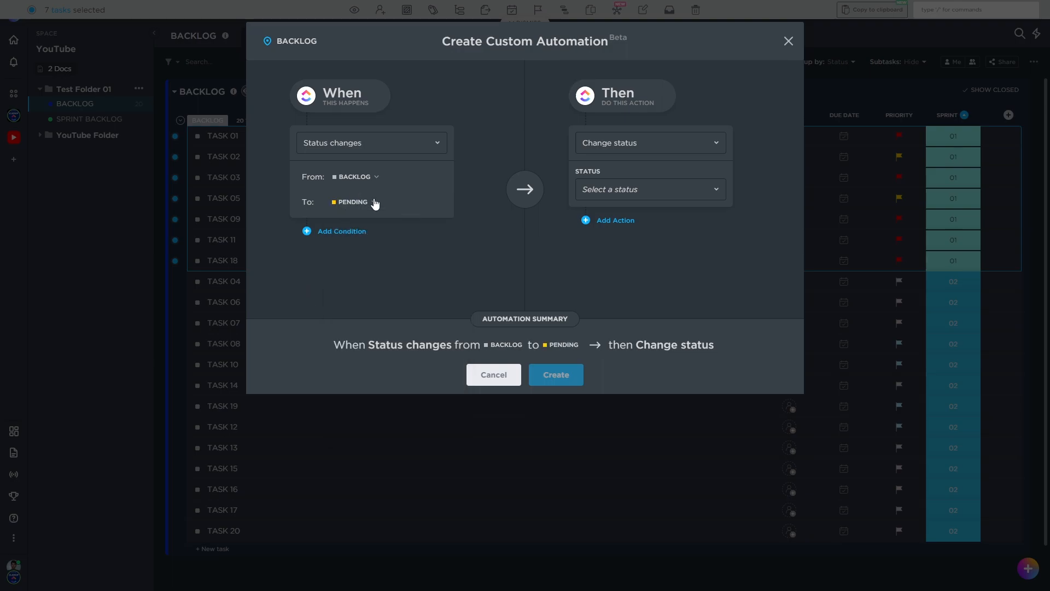
# Add a condition to the automation requiring that the SPRINT field is equal to 01
pyautogui.click(342, 232)
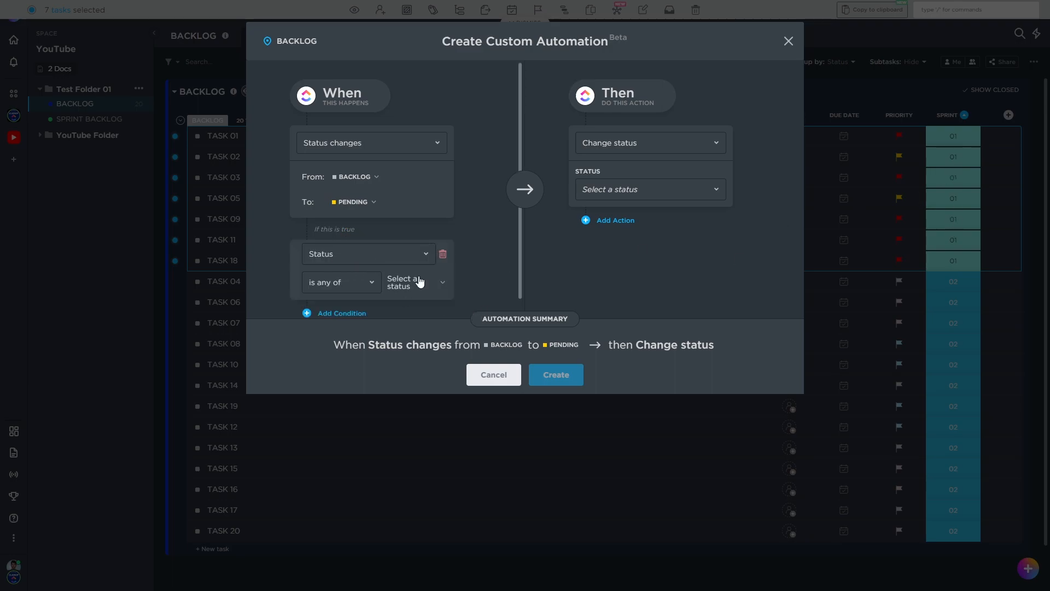
pyautogui.scroll(-1, 426, 279)
pyautogui.click(443, 268)
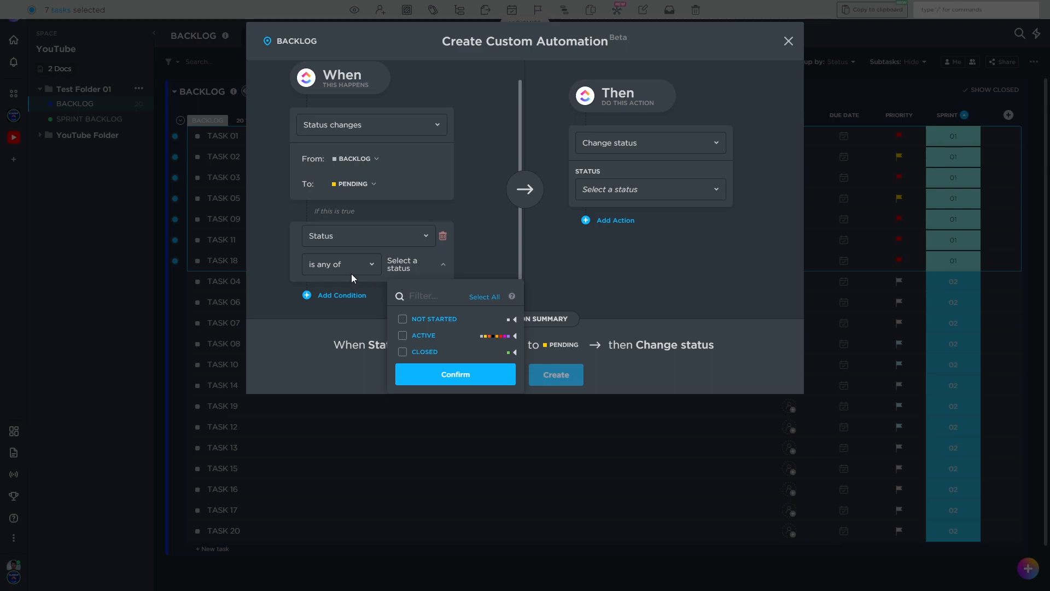
pyautogui.click(354, 239)
pyautogui.click(355, 238)
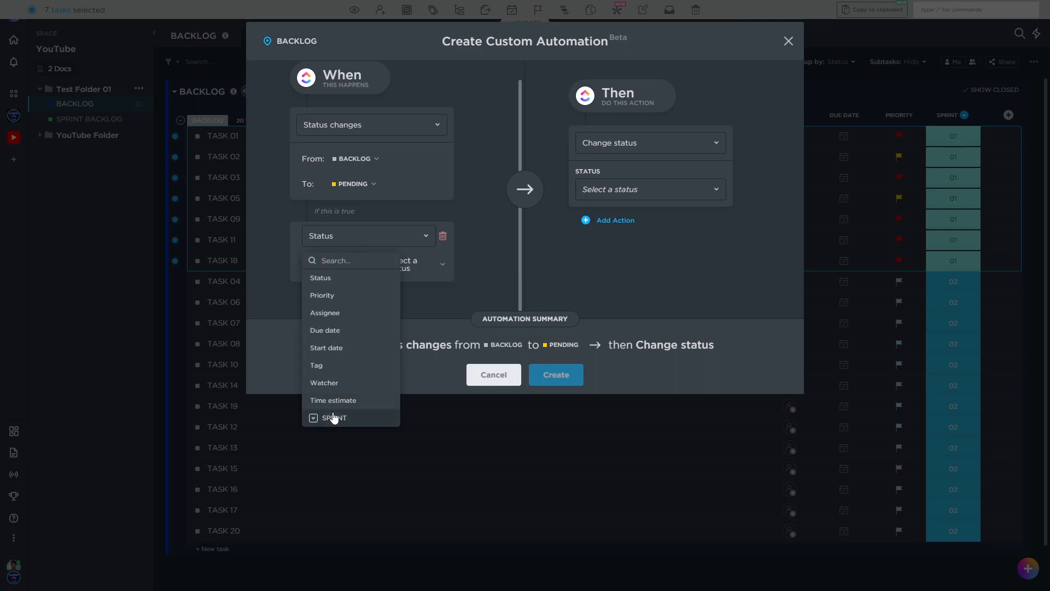
pyautogui.click(335, 417)
pyautogui.click(420, 271)
pyautogui.click(426, 329)
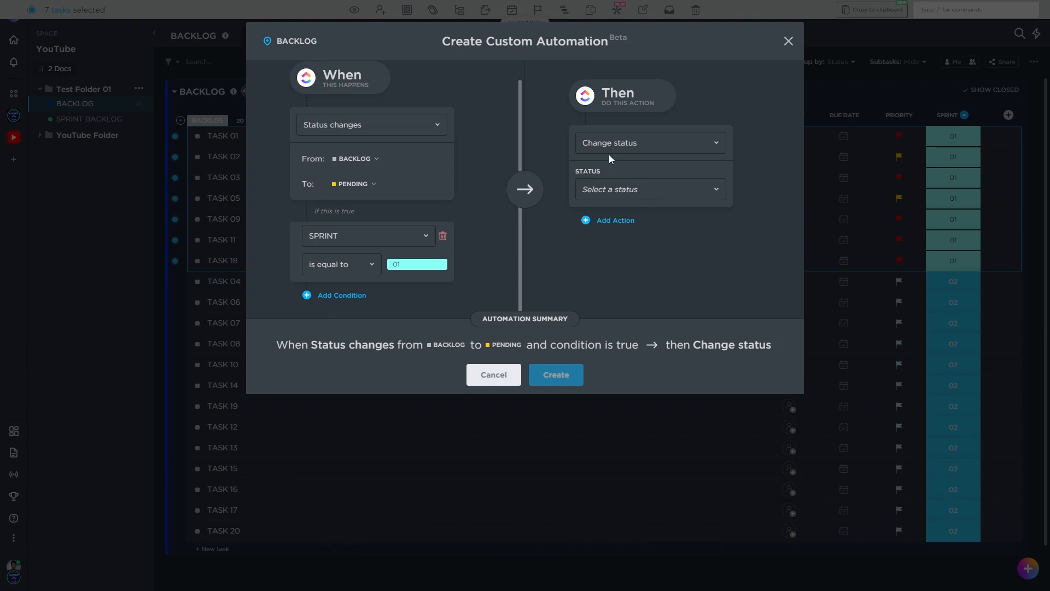
# Set the automation's action to Copy task into the SPRINT BACKLOG list of Test Folder 01 and create the automation
pyautogui.click(640, 155)
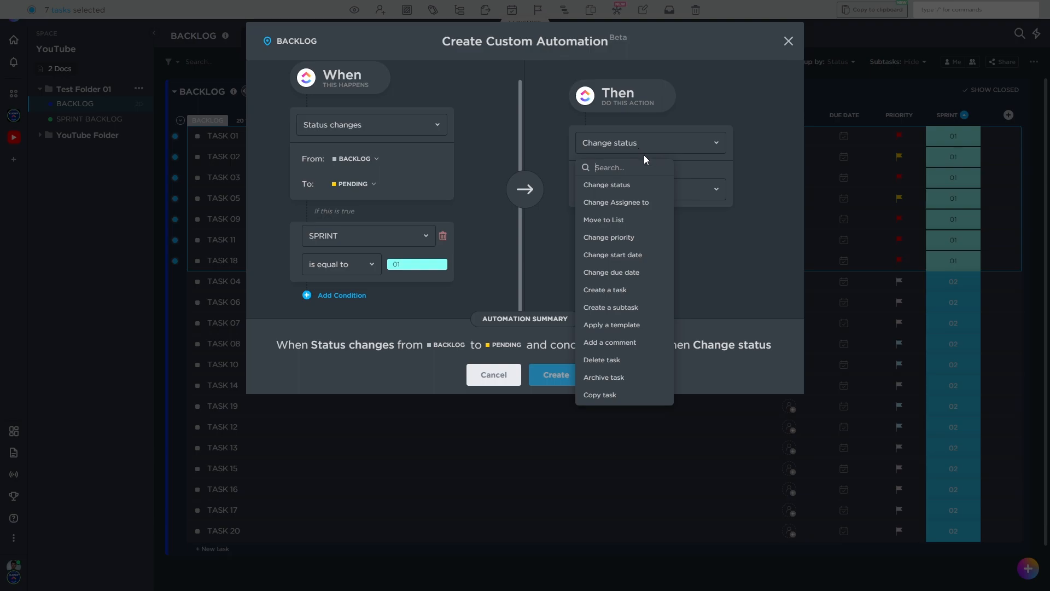
pyautogui.click(606, 392)
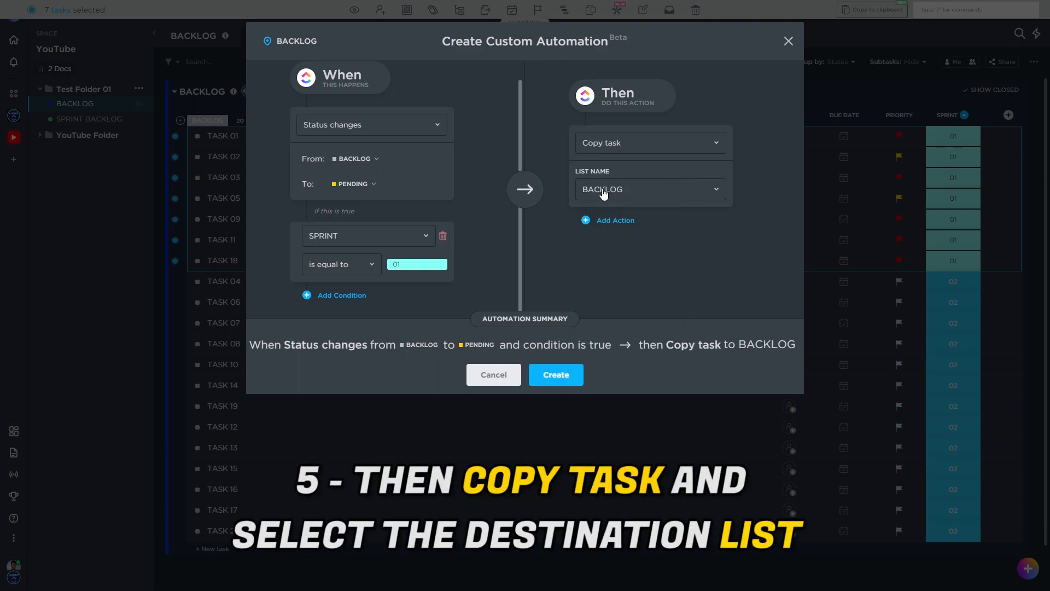
pyautogui.click(611, 188)
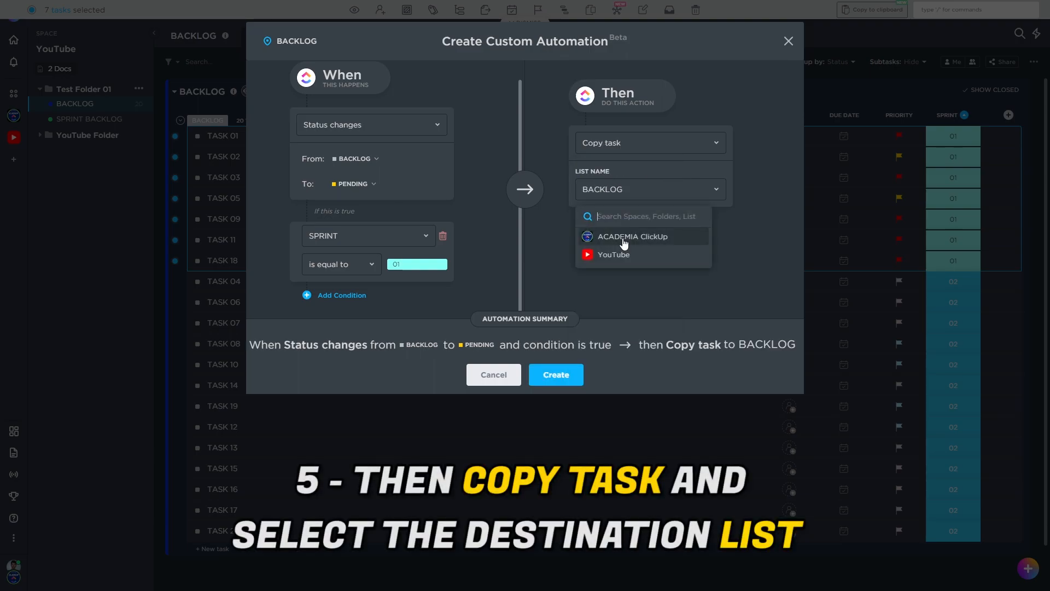
pyautogui.click(617, 257)
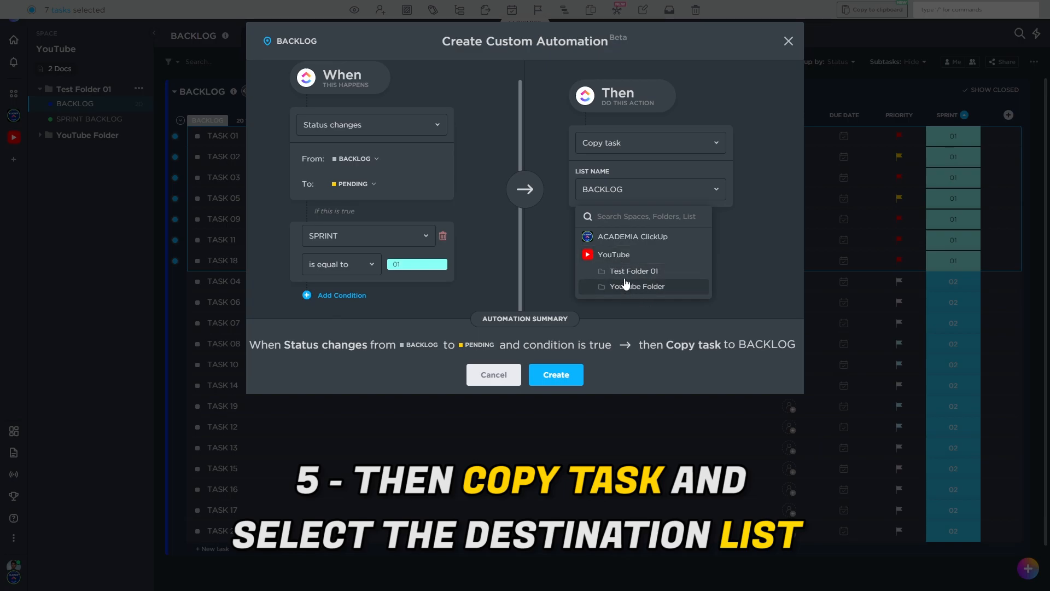
pyautogui.click(627, 272)
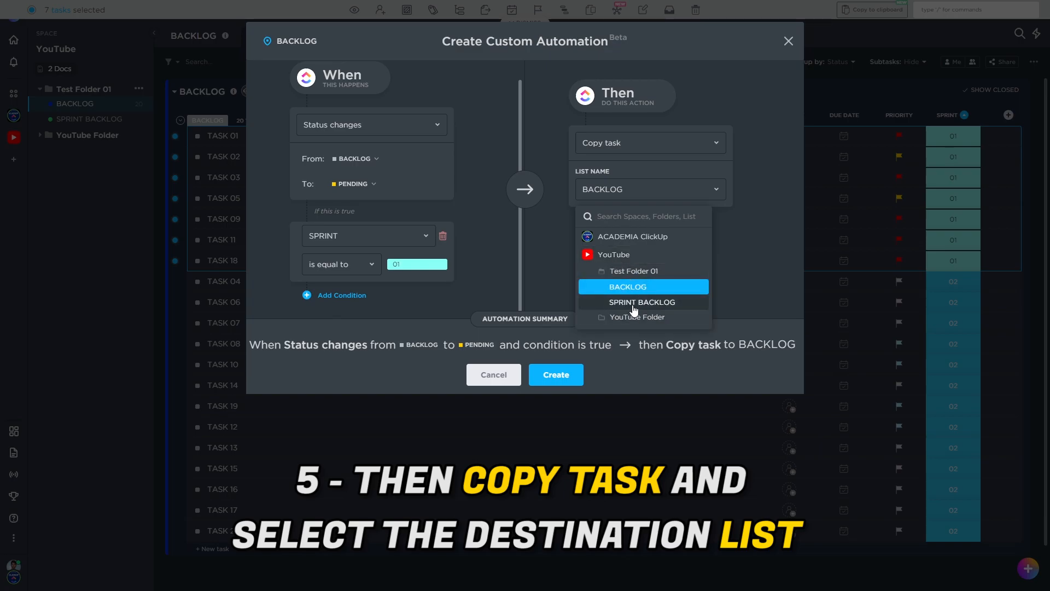
pyautogui.click(635, 303)
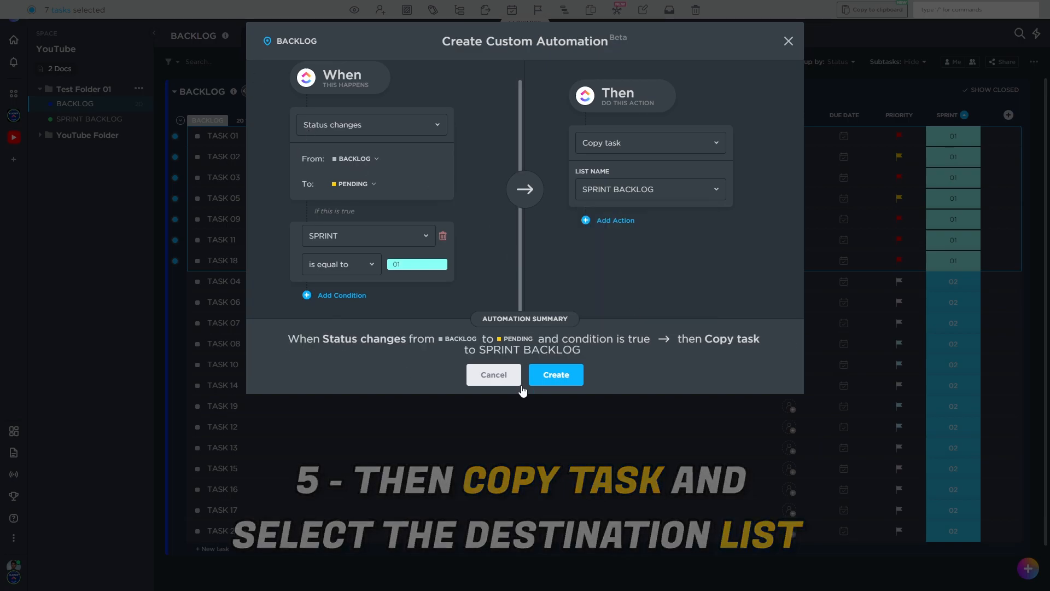
pyautogui.click(556, 378)
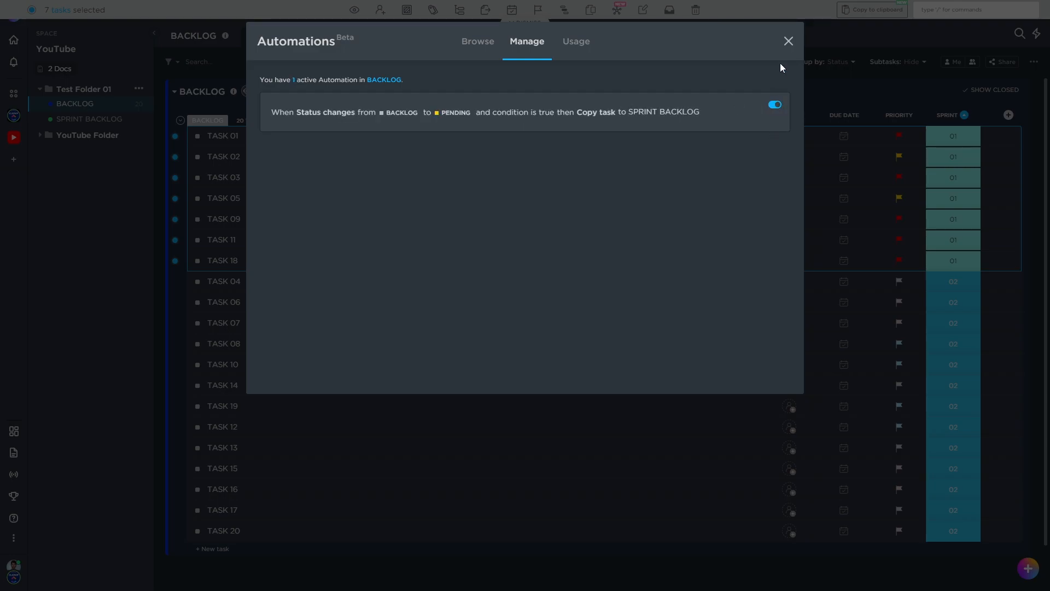
pyautogui.click(788, 41)
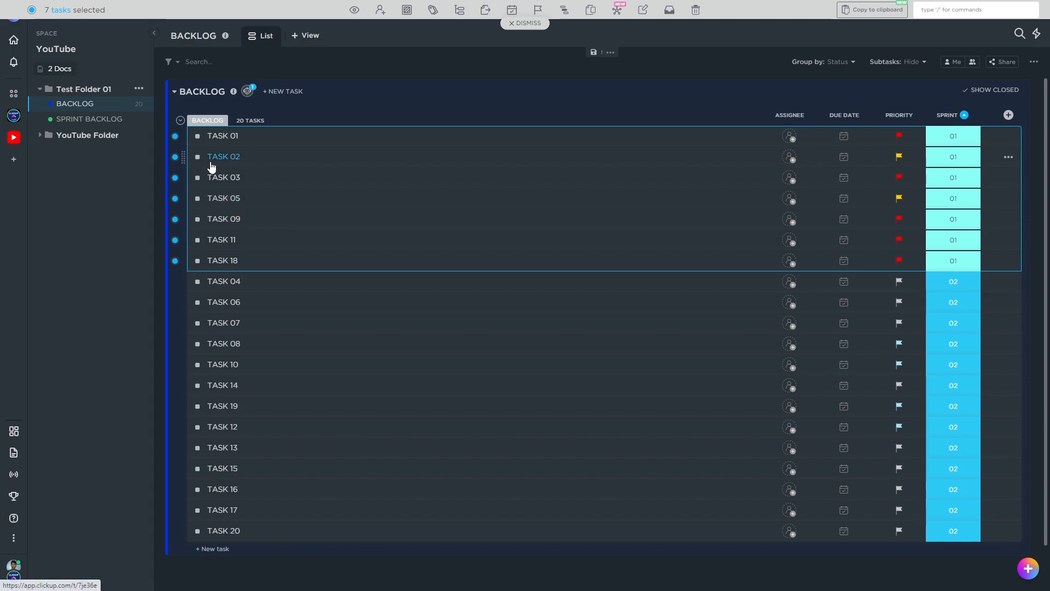
# Change the status of the selected sprint 01 tasks to PENDING to trigger the automation
pyautogui.hotkey('ctrl', 'a')
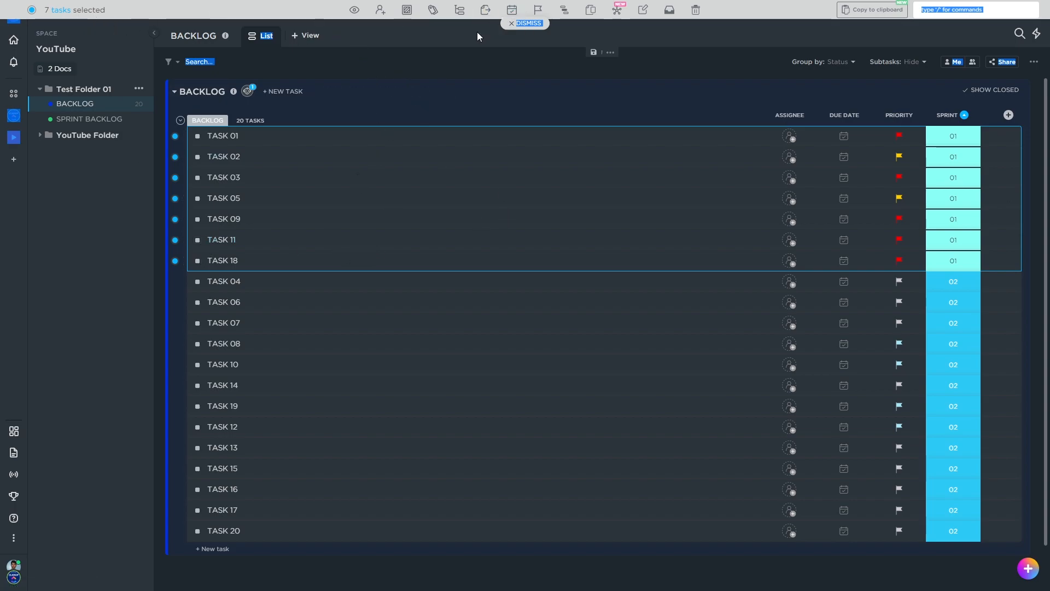
pyautogui.click(411, 15)
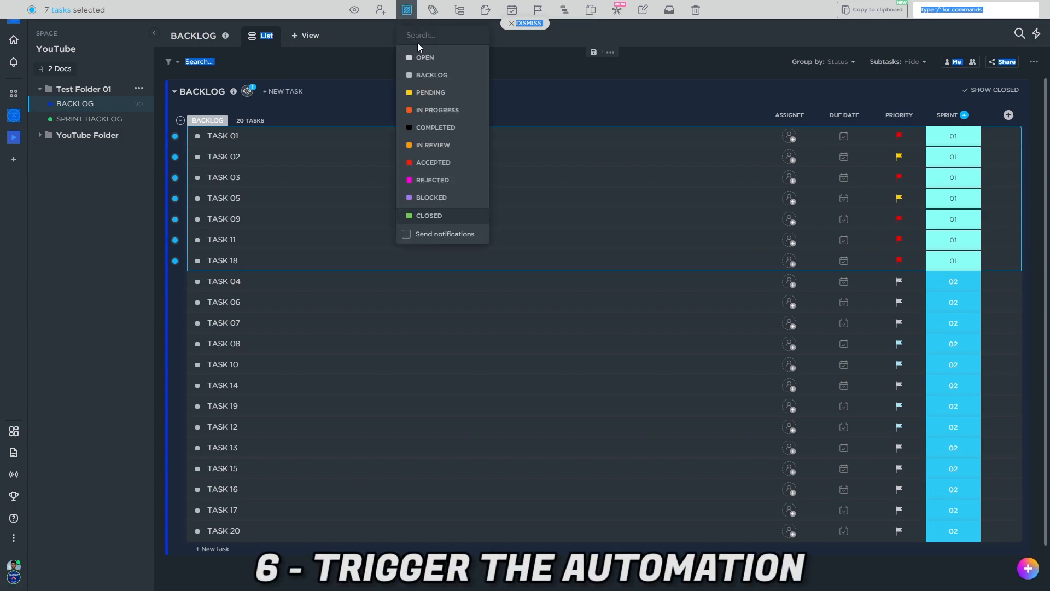
pyautogui.click(428, 98)
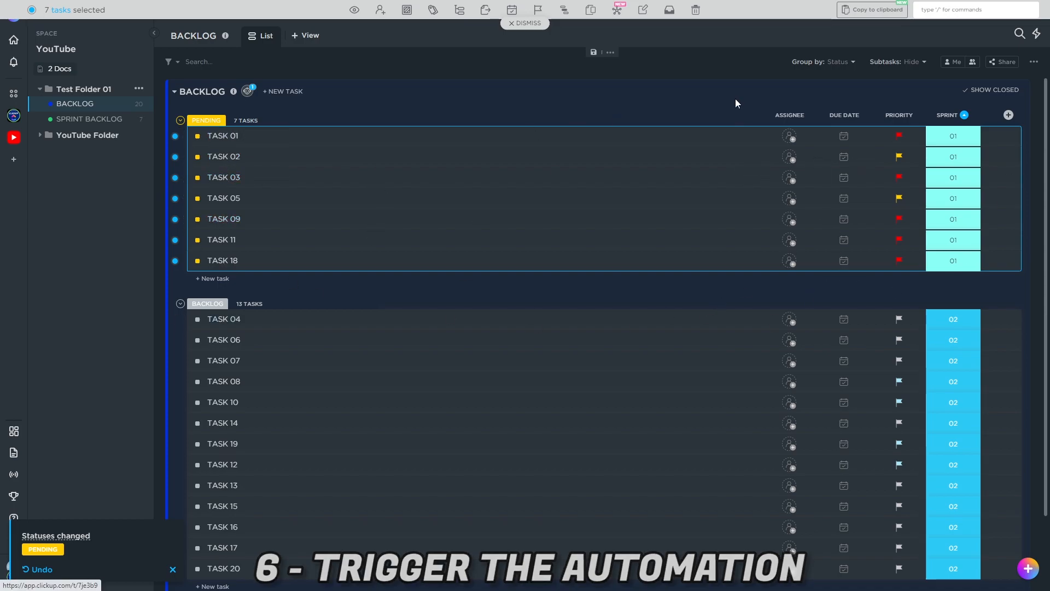
# Compare the tasks in the SPRINT BACKLOG list with the PENDING tasks in the BACKLOG list
pyautogui.click(100, 126)
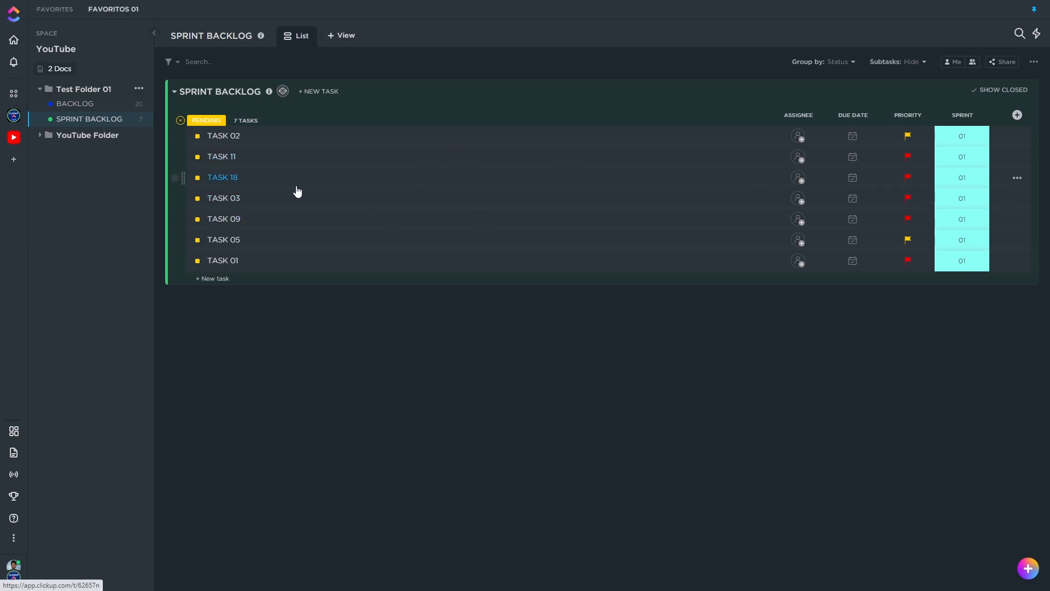
pyautogui.click(83, 104)
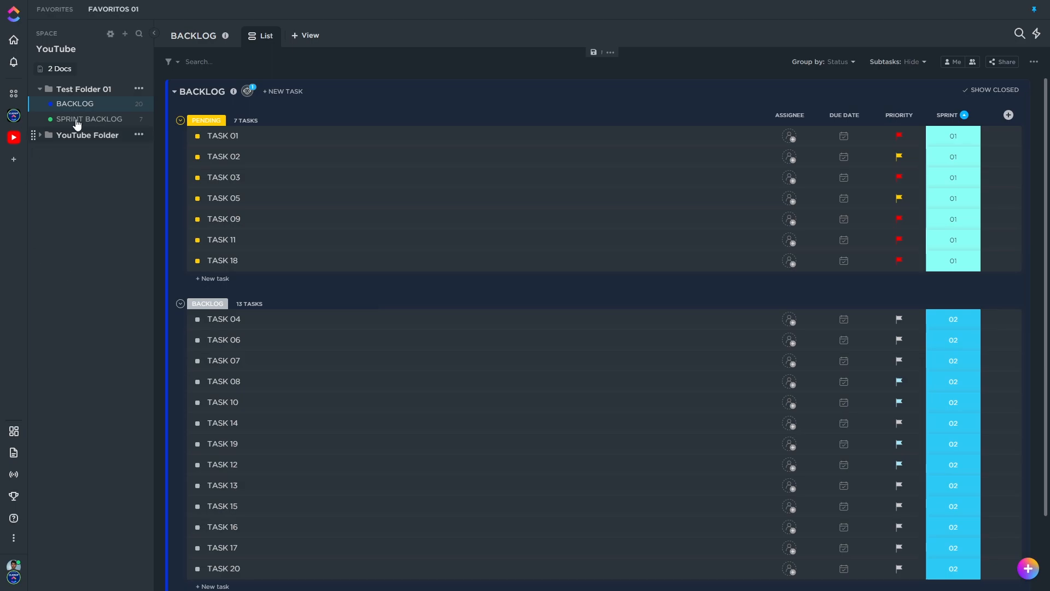
pyautogui.click(94, 120)
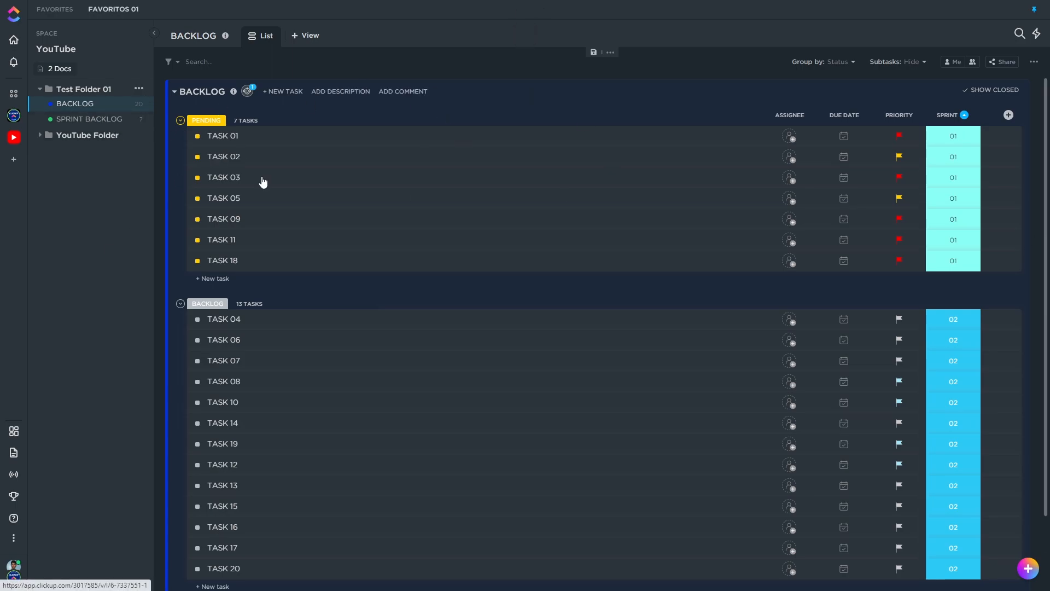
pyautogui.click(85, 120)
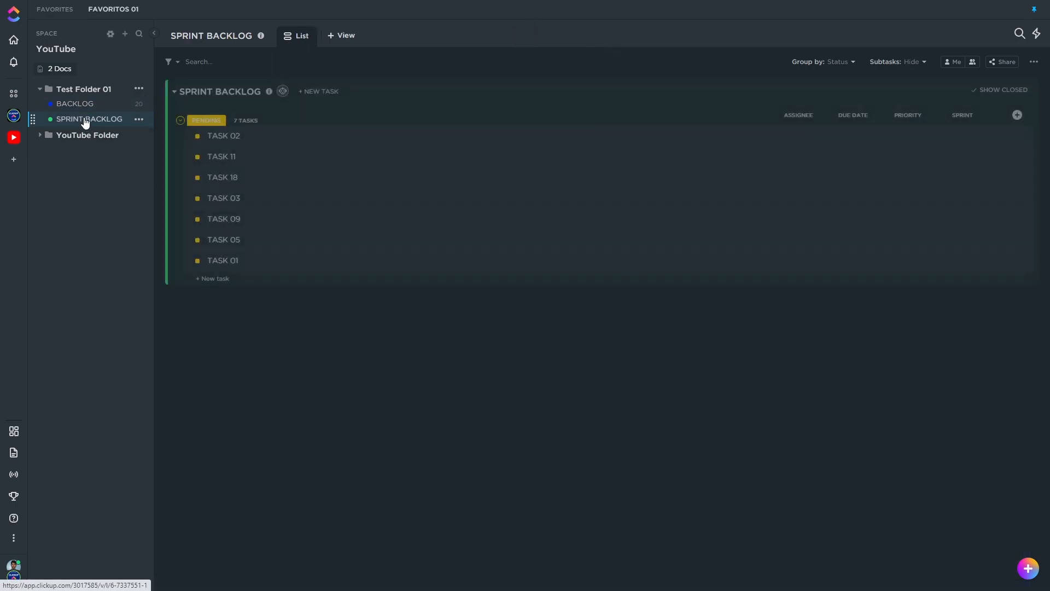